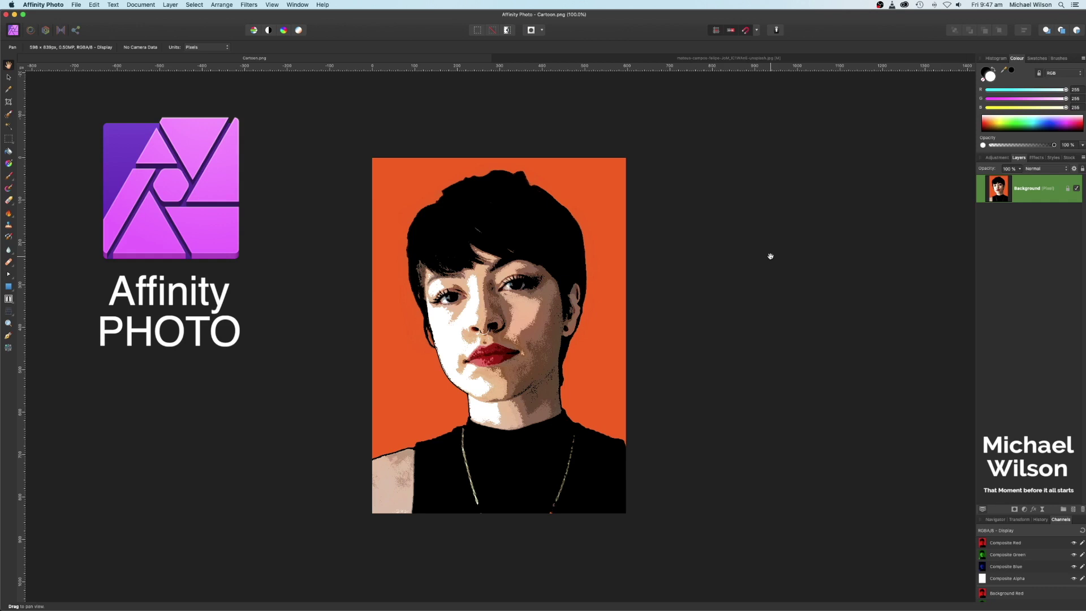
Step: Switch from the finished Cartoon.png to the original portrait photo document
key(ctrl+Tab)
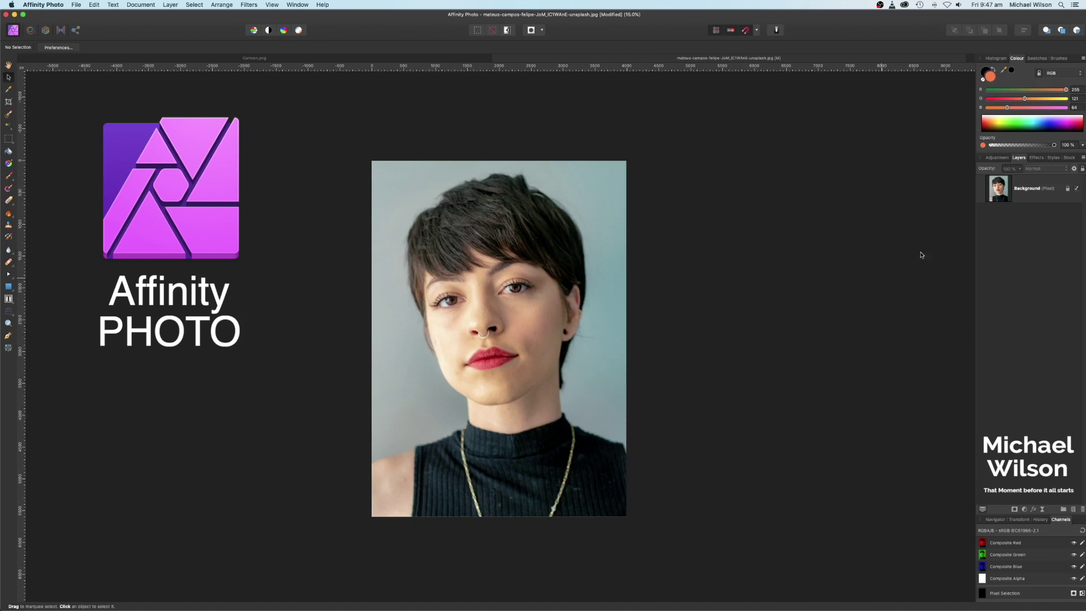
Step: With the Selection Brush, select the woman's hair, face, neck and collar on the Background layer
click(1028, 188)
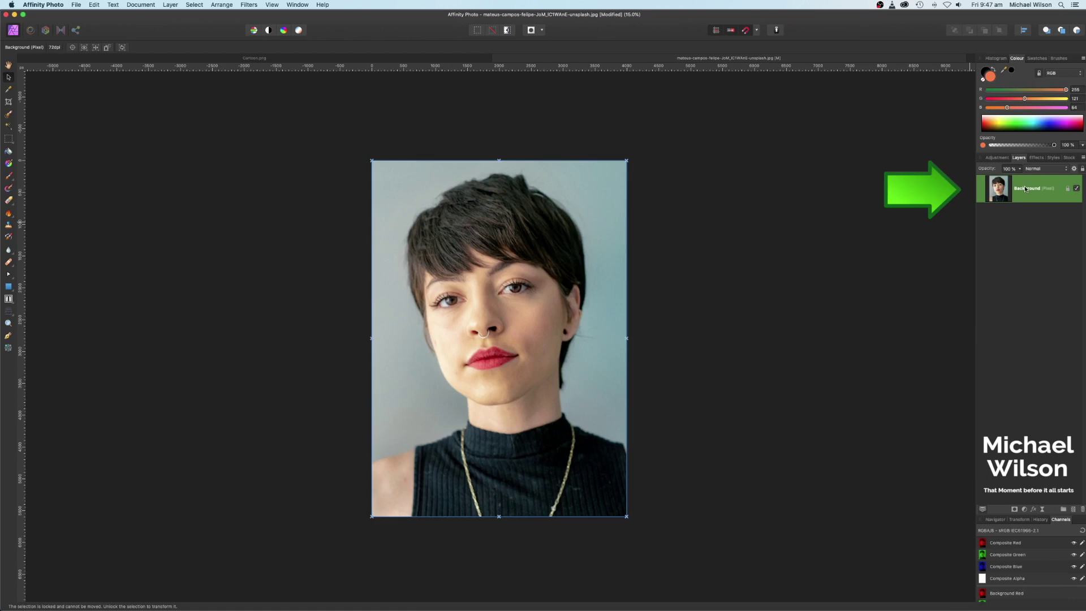
click(9, 114)
key(bracketright)
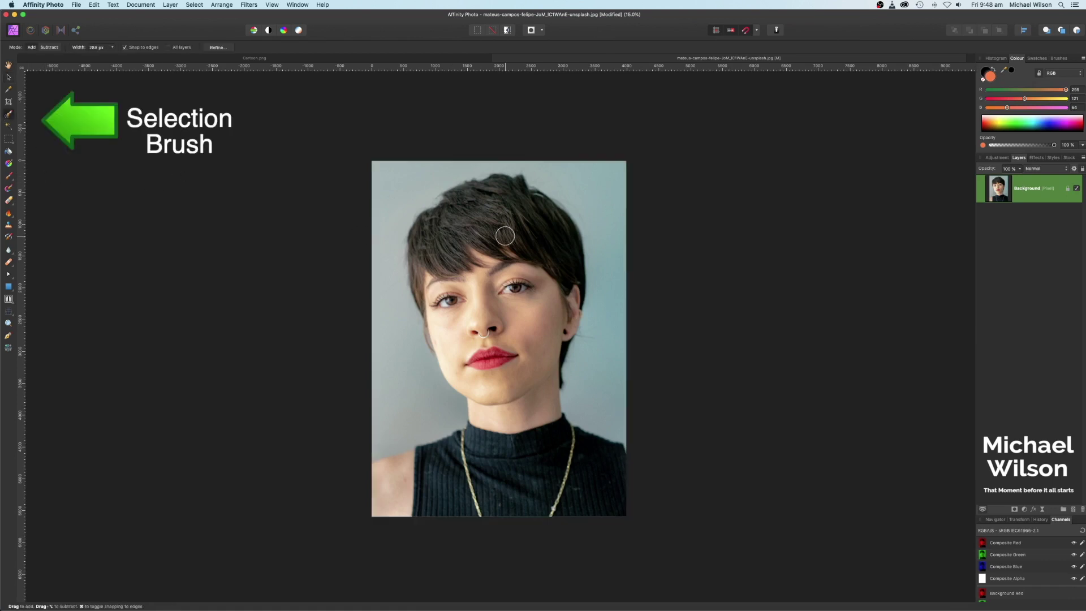
key(bracketleft)
key(bracketleft)
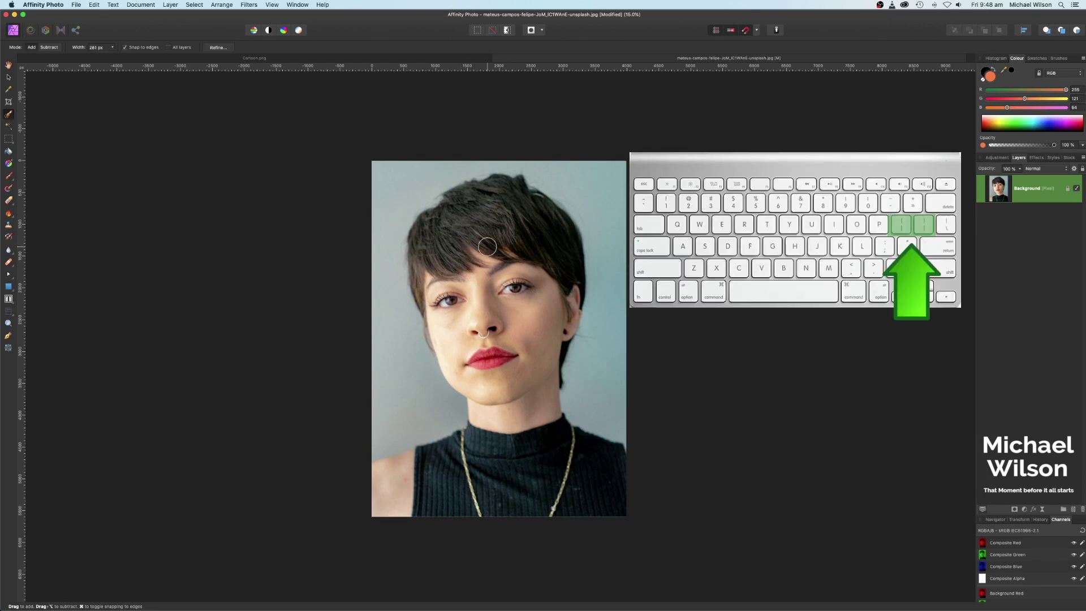
drag(476, 232, 449, 315)
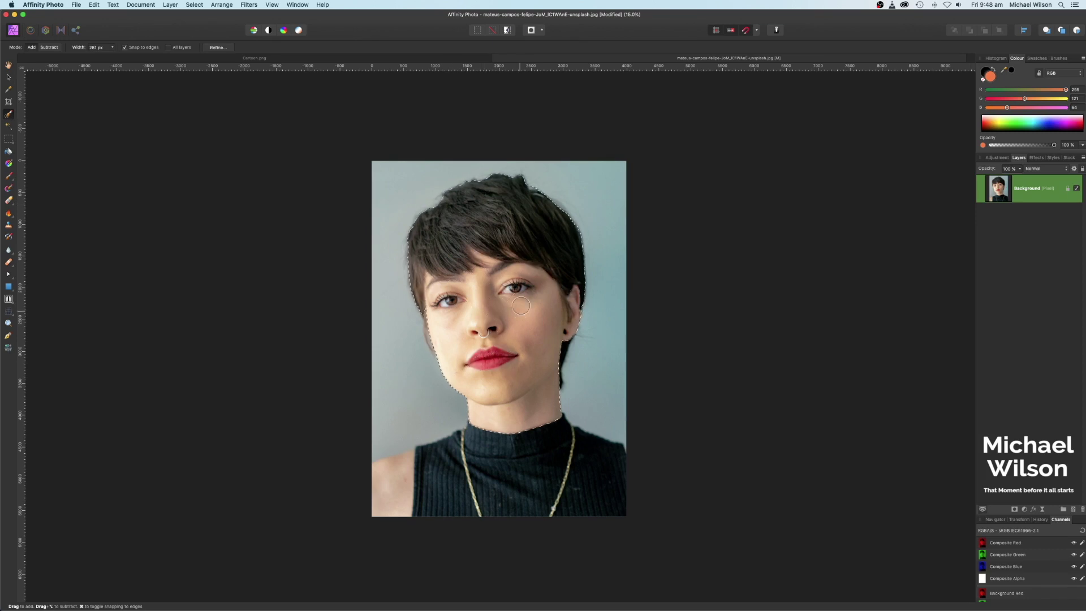
mouse_move(506, 443)
mouse_down()
mouse_move(491, 480)
mouse_move(443, 486)
mouse_move(605, 487)
mouse_move(573, 442)
mouse_up()
key(bracketright)
key(bracketright)
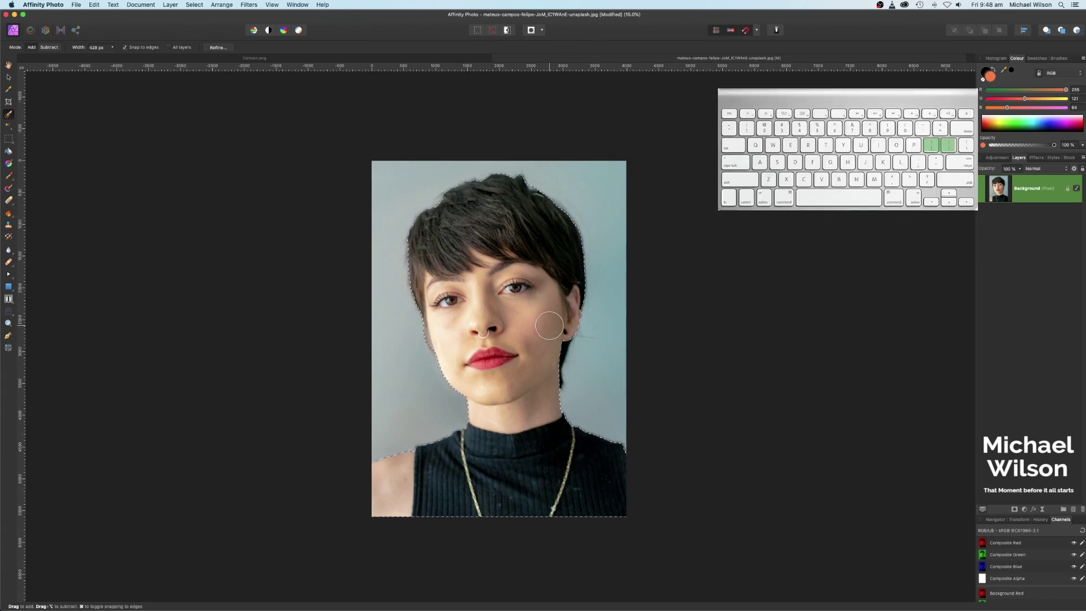
key(bracketleft)
key(bracketleft)
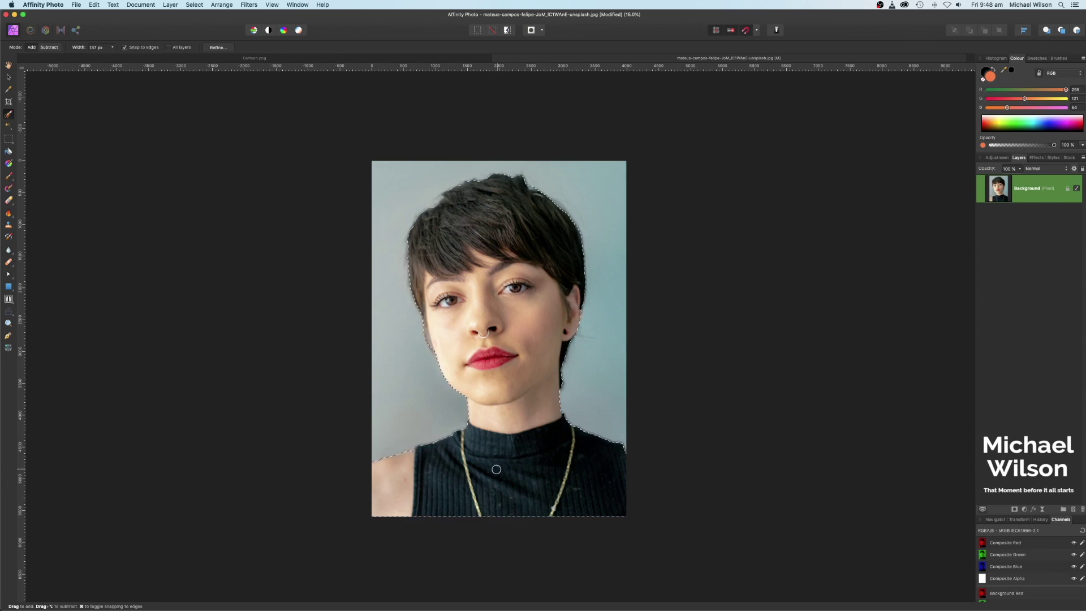
Step: Refine the selection matte along the top and right edges of the hair
click(212, 49)
drag(929, 414, 810, 233)
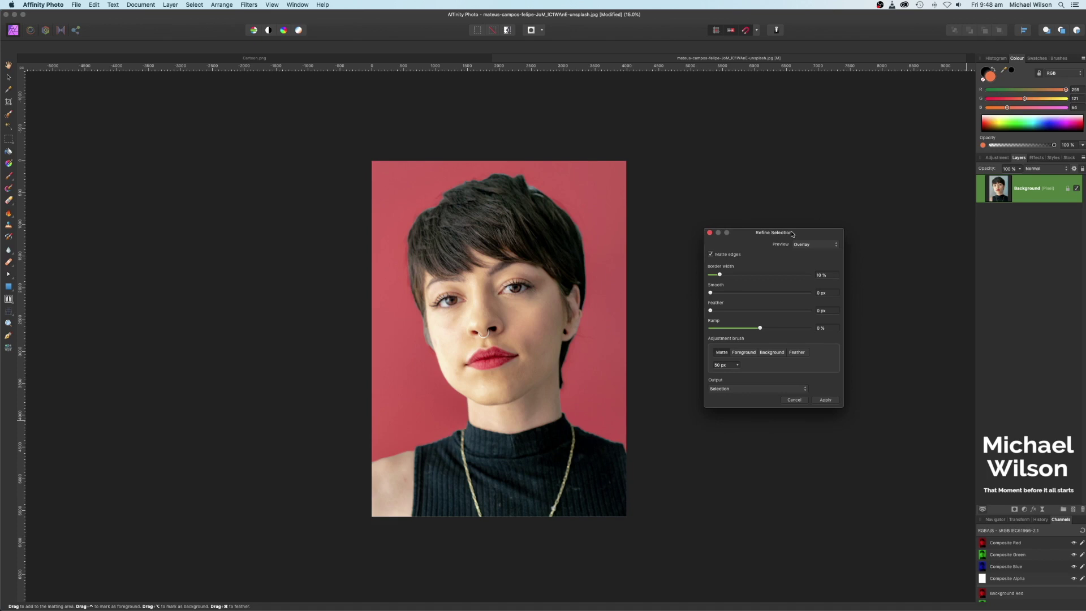
key(bracketright)
key(bracketright)
key(bracketright)
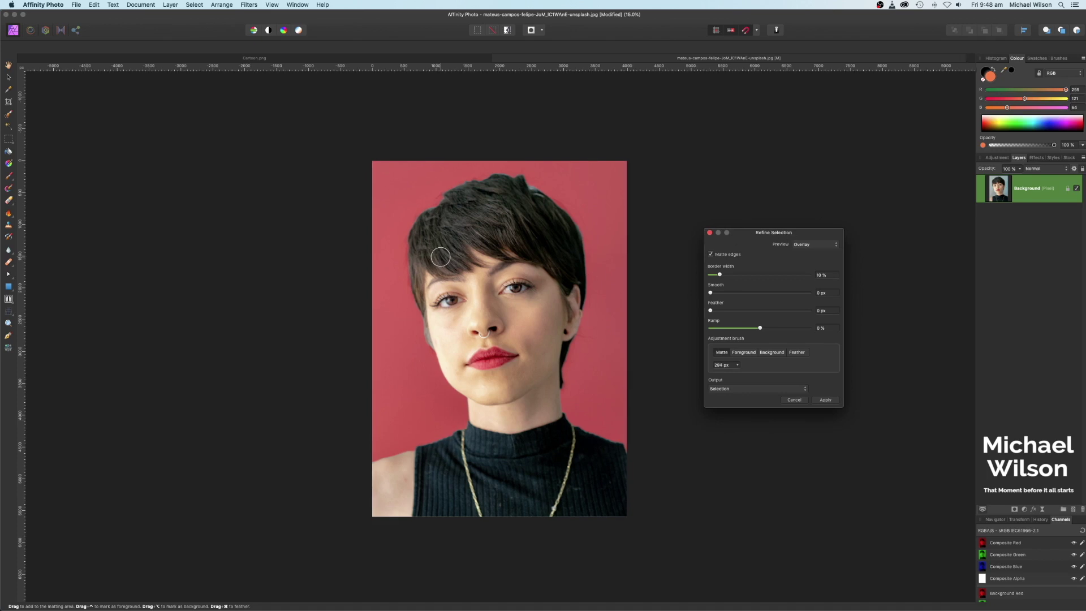
mouse_move(439, 256)
mouse_down()
mouse_move(511, 191)
mouse_move(539, 194)
mouse_move(586, 248)
mouse_move(523, 184)
mouse_move(543, 198)
mouse_move(577, 265)
mouse_up()
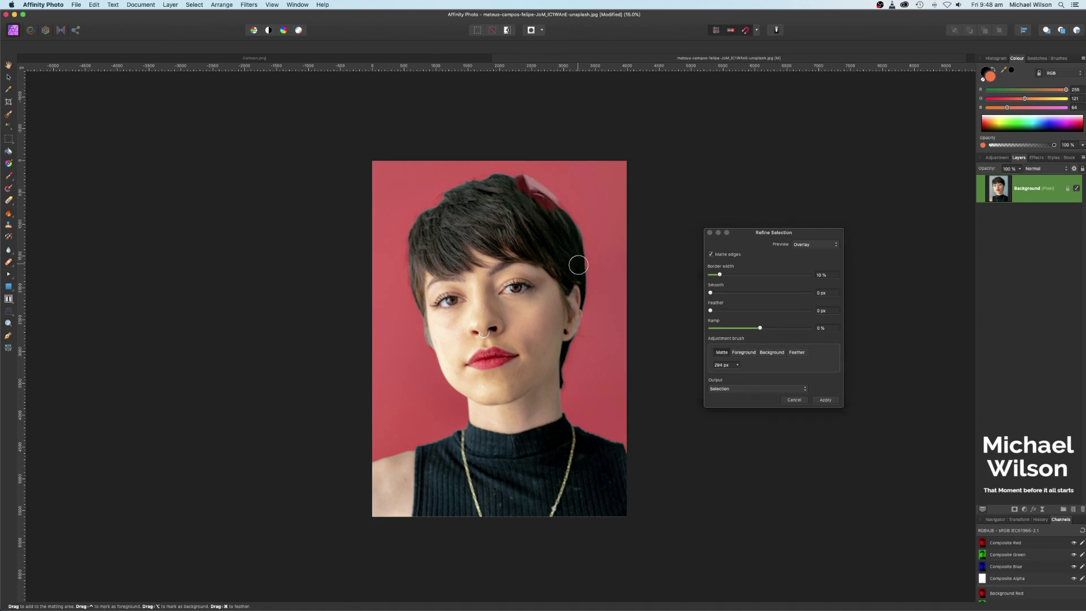
drag(575, 227, 586, 303)
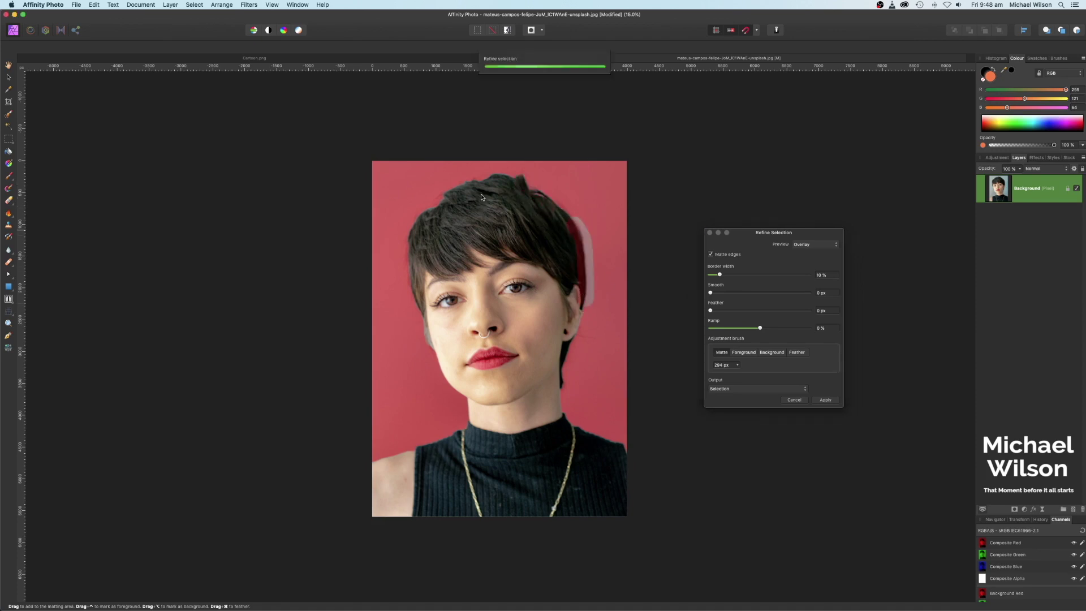
mouse_move(519, 182)
mouse_down()
mouse_move(478, 179)
mouse_move(436, 204)
mouse_move(453, 213)
mouse_move(397, 245)
mouse_move(413, 288)
mouse_up()
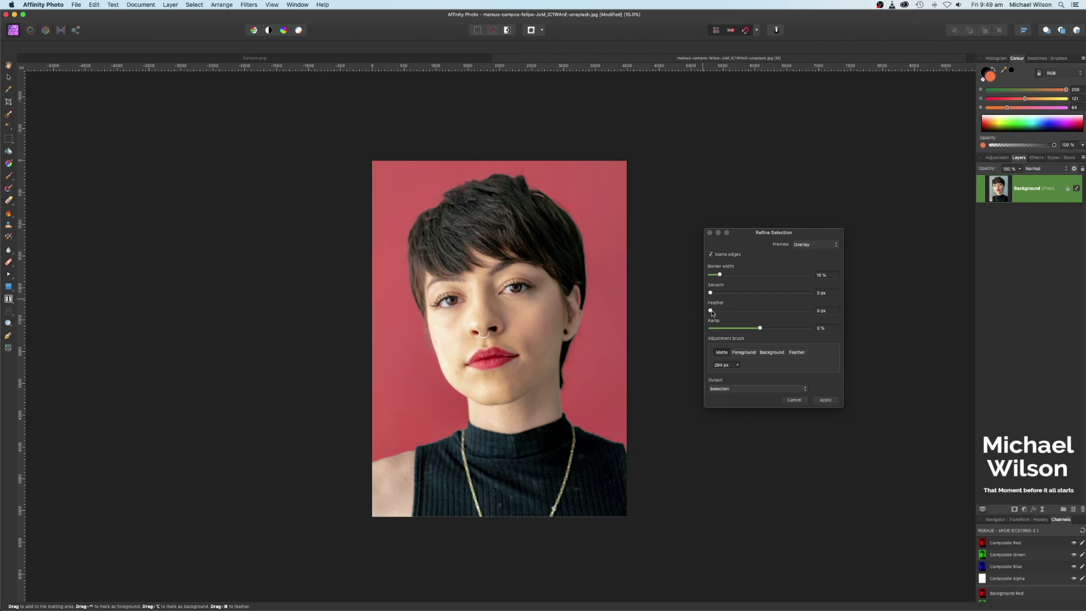
Step: Add a slight feather and apply the refinement with output as a new layer
drag(711, 311, 712, 293)
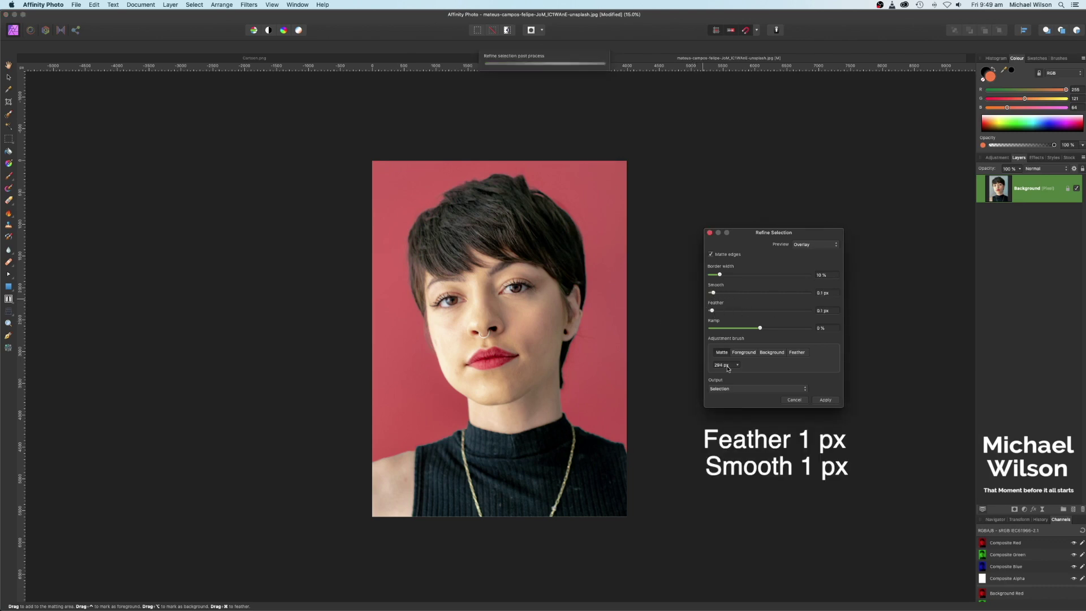
click(752, 390)
click(735, 404)
click(824, 399)
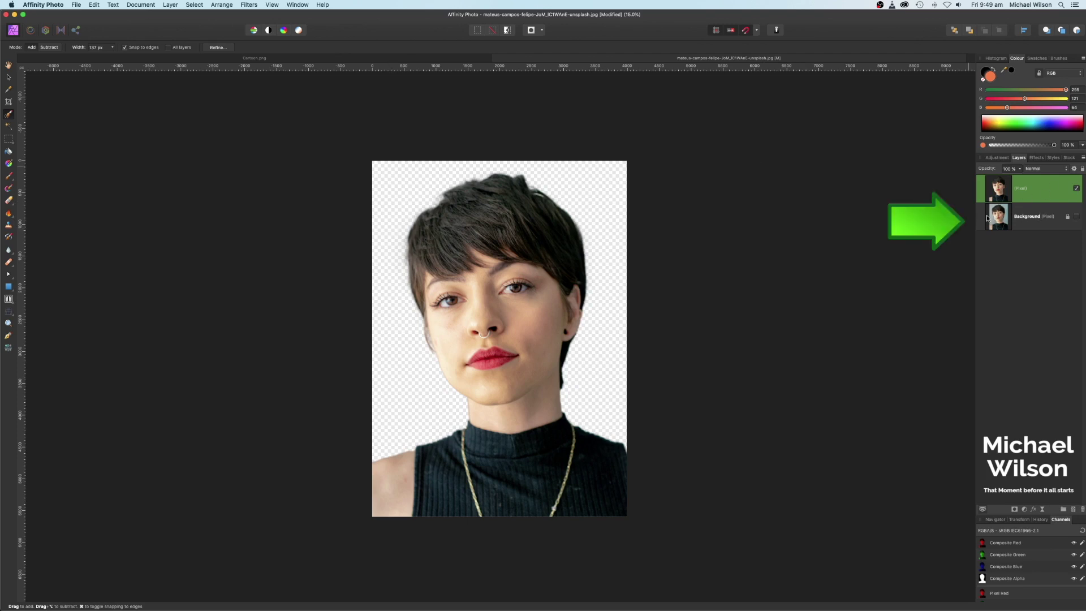
Step: Delete the original Background layer and duplicate the cut-out Pixel layer
click(1022, 213)
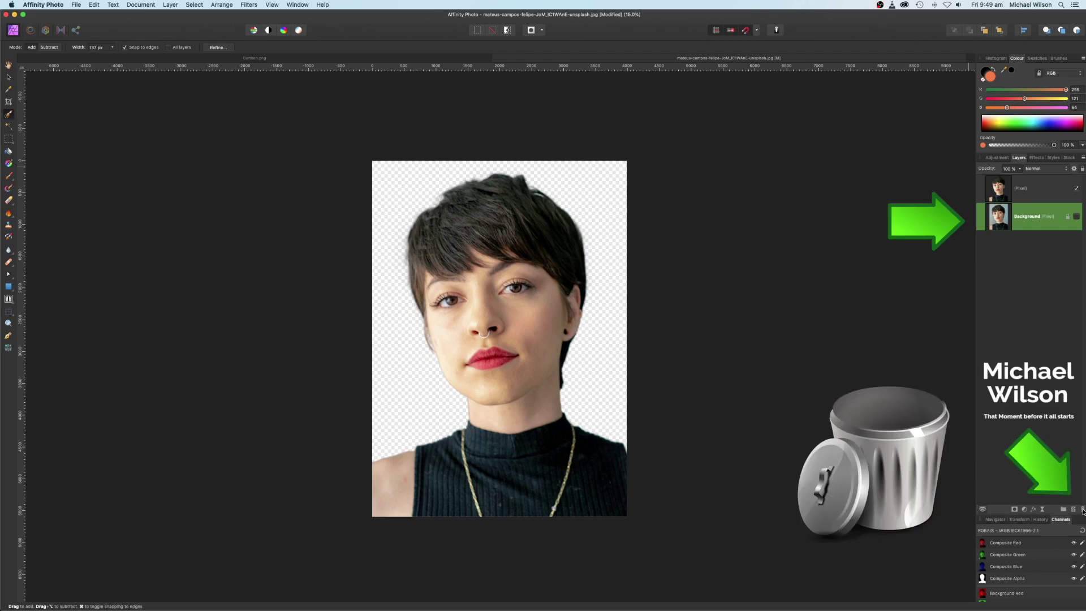
click(1083, 509)
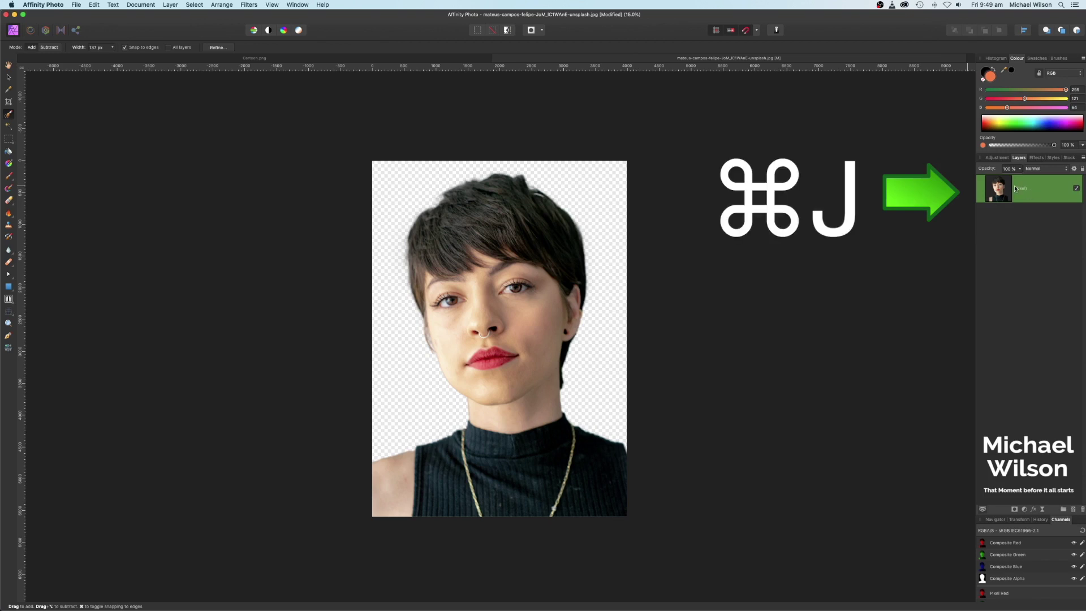
key(super+j)
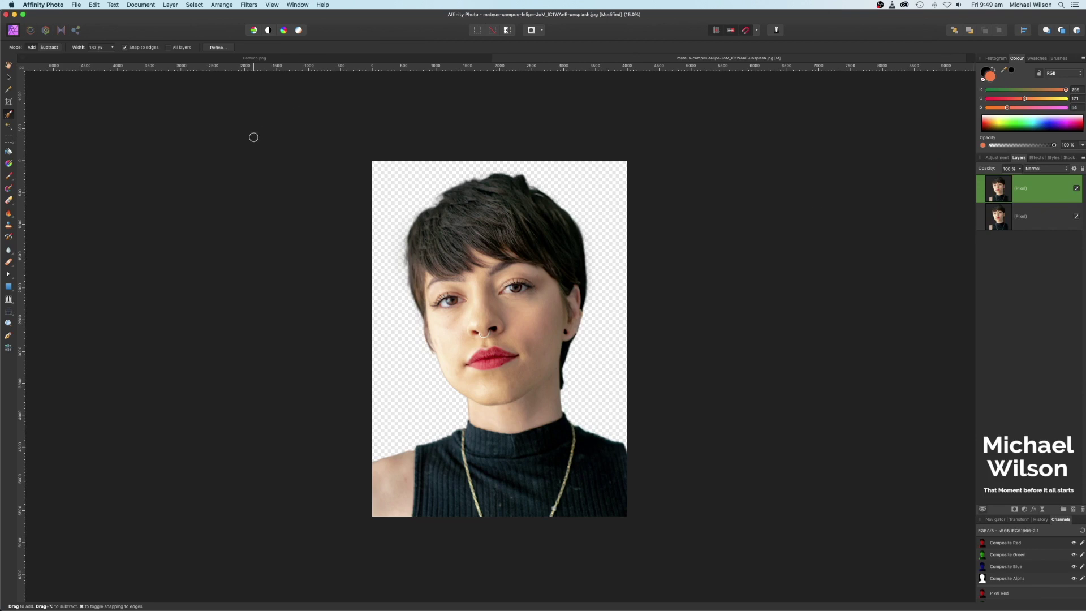
Step: Apply Detect Edges to the top portrait copy and set its blend mode to Subtract
click(250, 5)
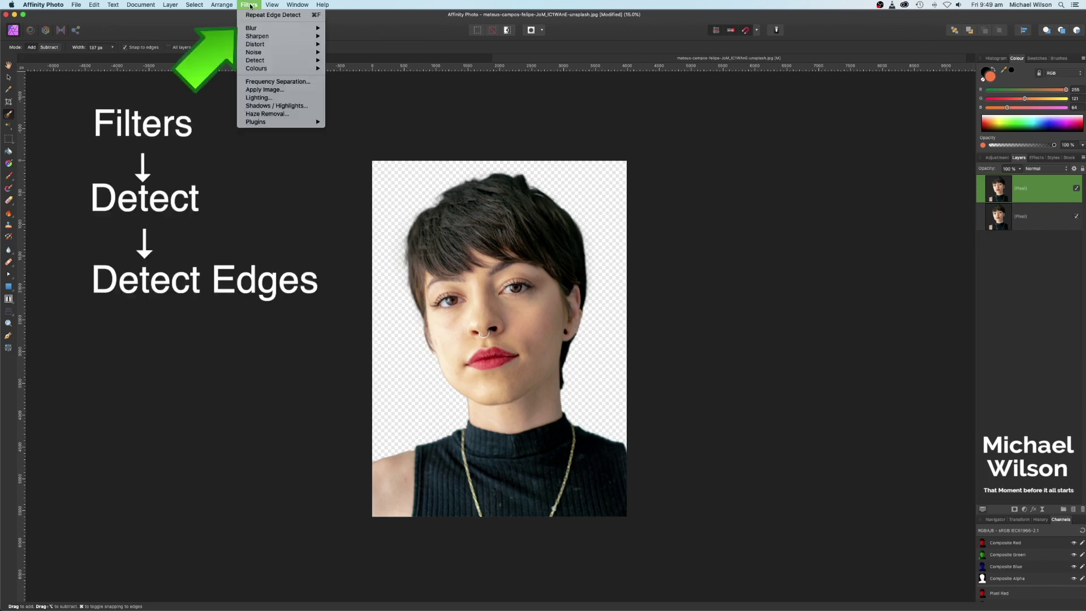
mouse_move(255, 60)
click(352, 60)
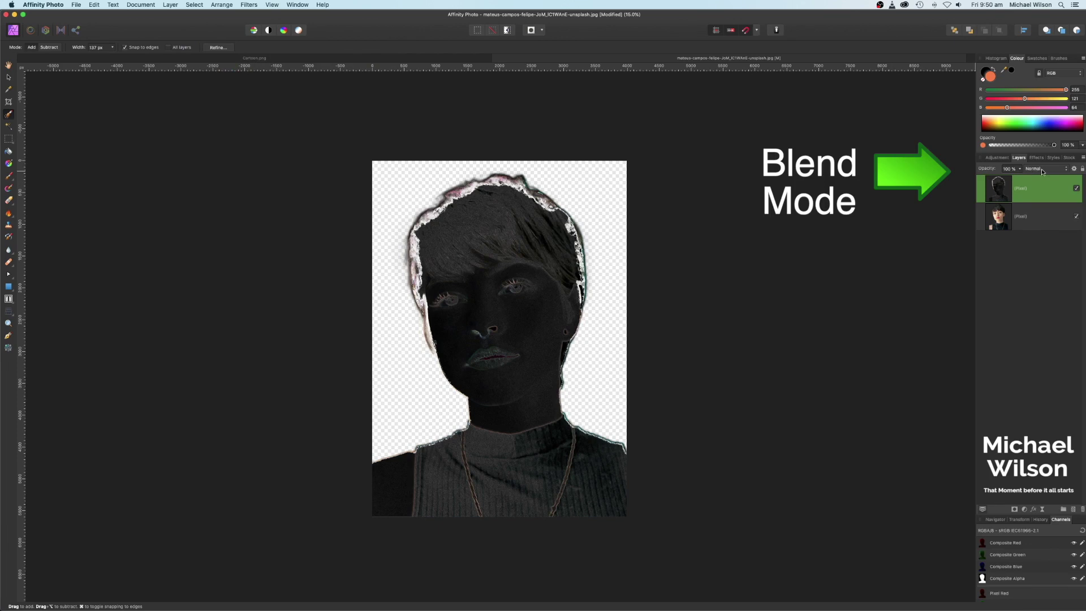
click(1042, 169)
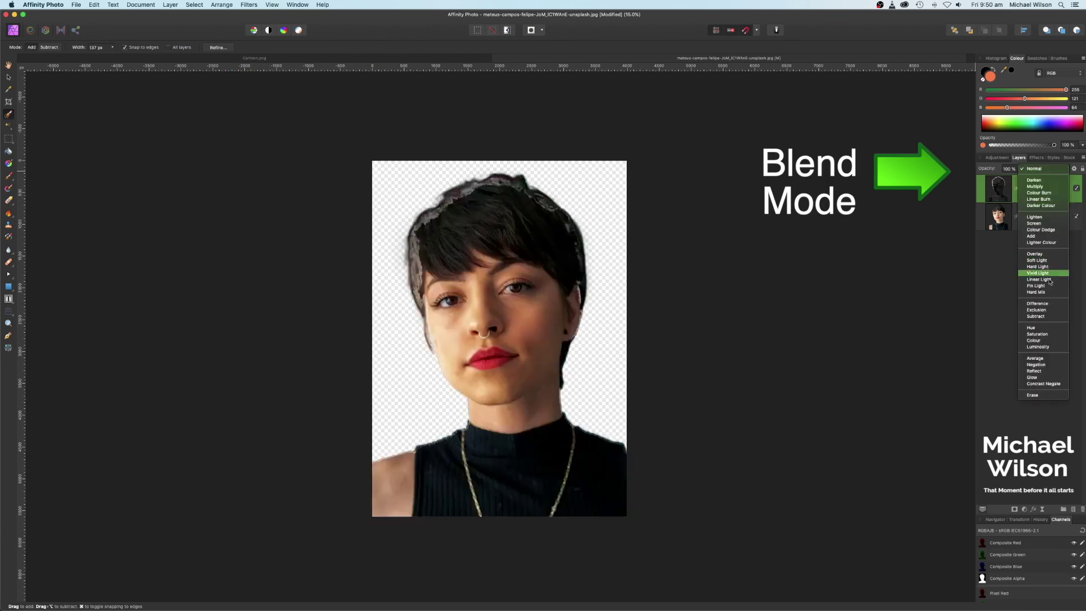
click(1035, 316)
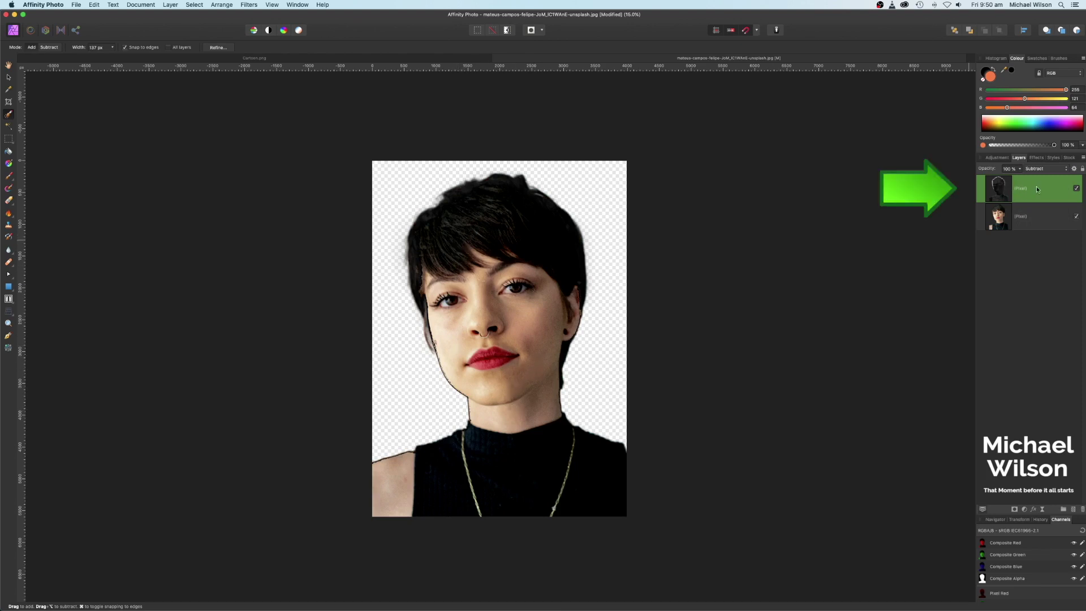
Step: Add a Posterise adjustment on top and set its blend mode to Luminosity
click(1027, 509)
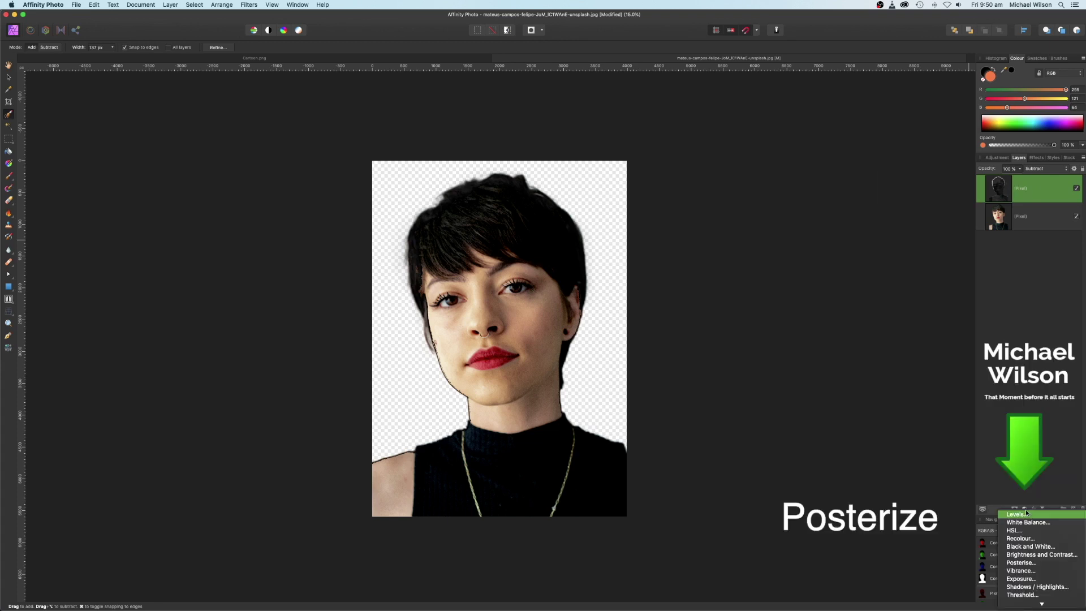
click(1018, 564)
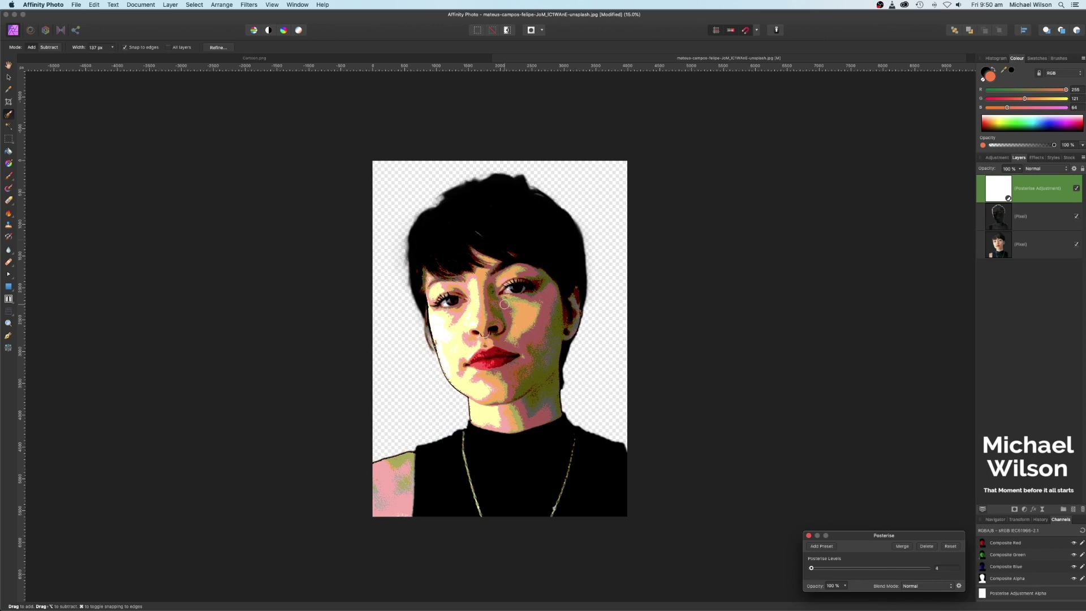
click(809, 536)
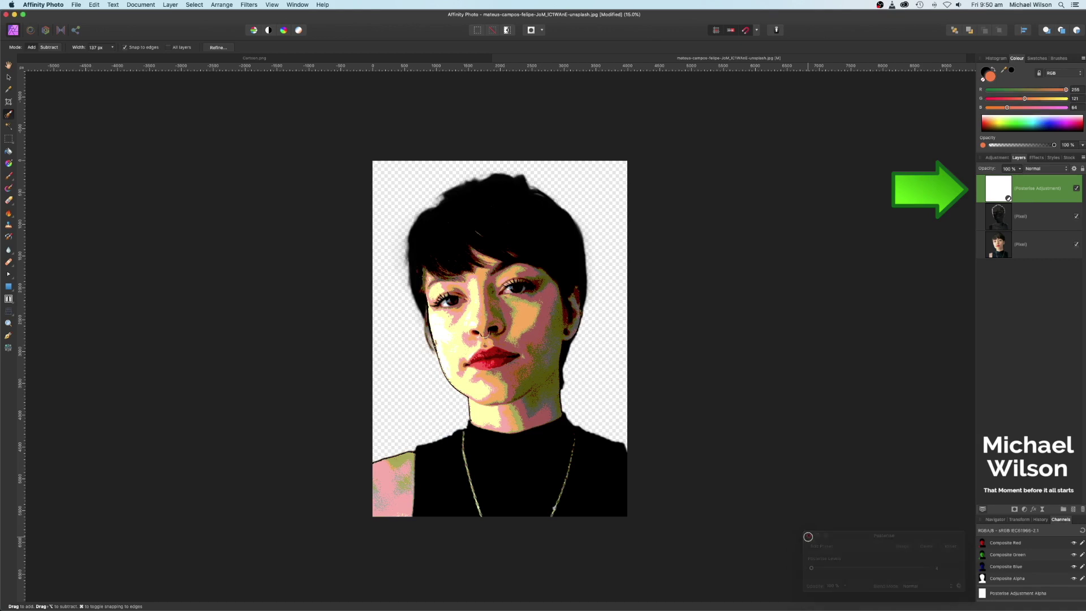
click(1034, 169)
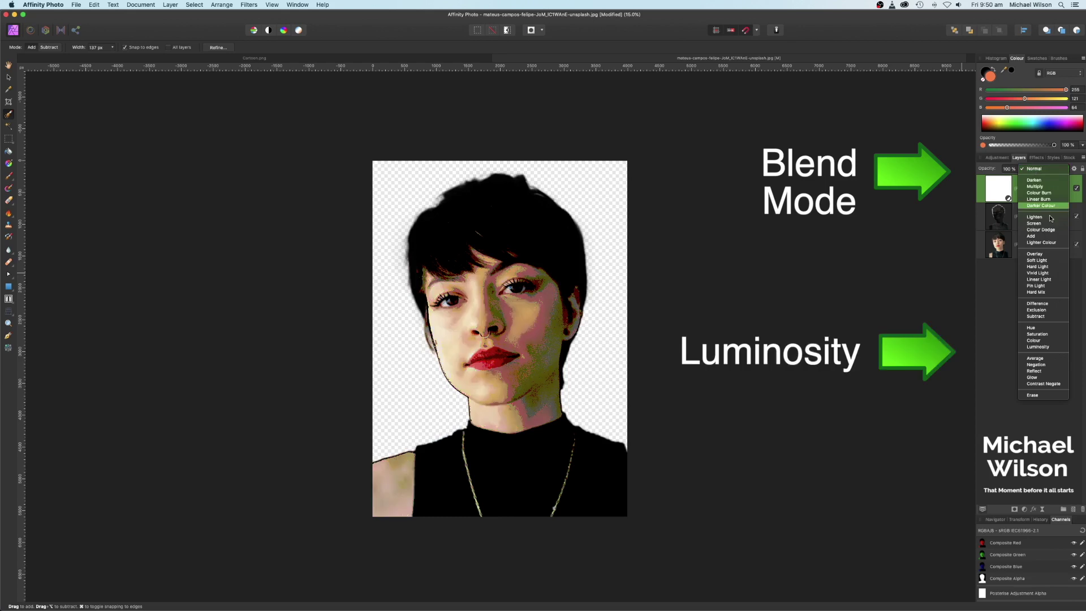
click(1037, 346)
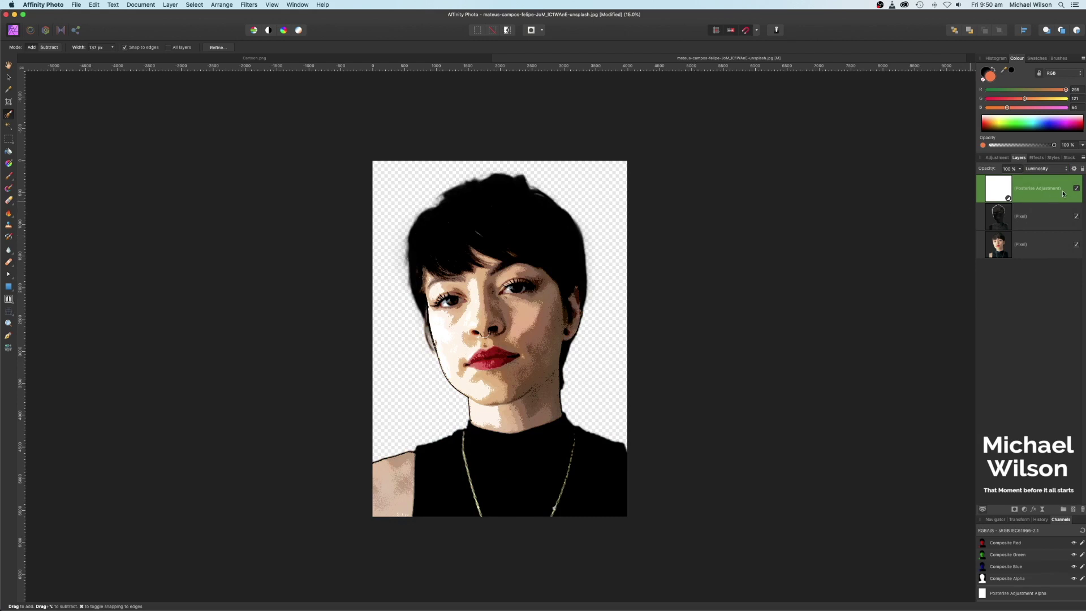
Step: Add an empty pixel layer and draw an orange rectangle covering the whole image
click(1073, 509)
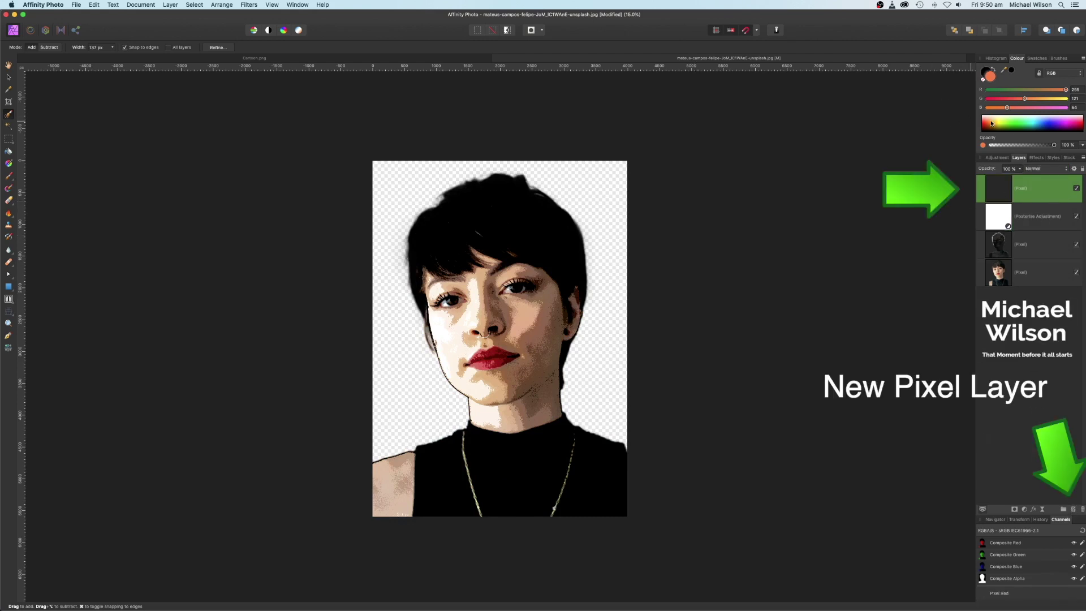
drag(995, 124, 985, 124)
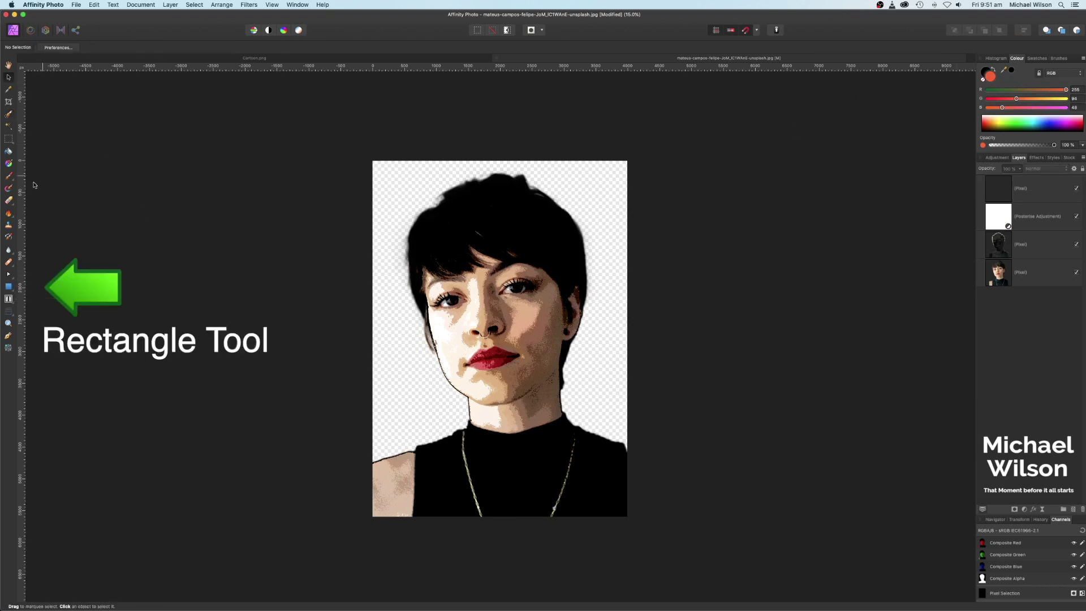
click(9, 287)
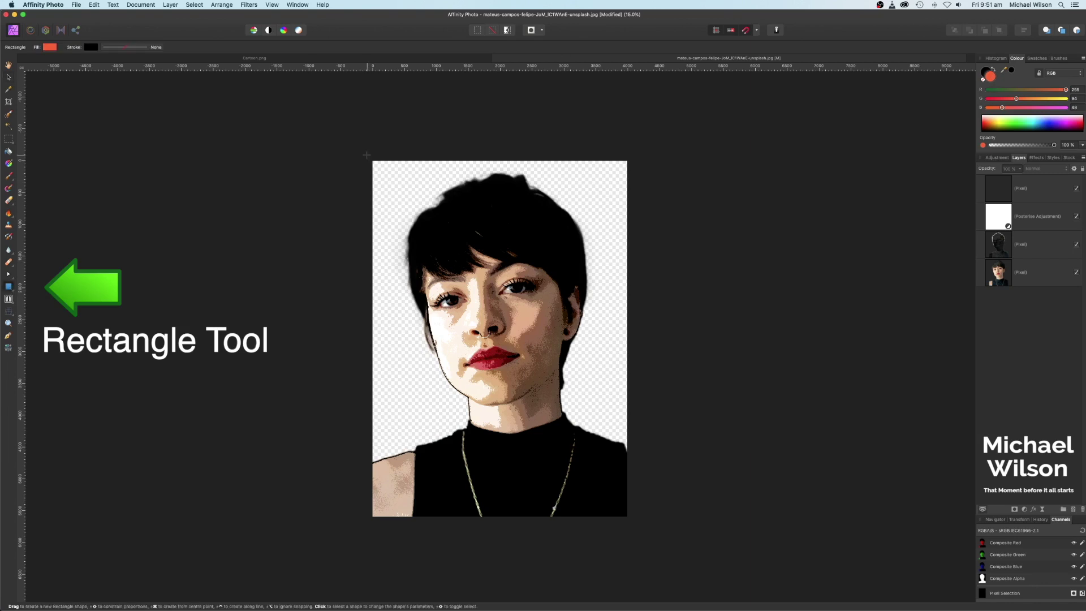
drag(365, 155, 360, 287)
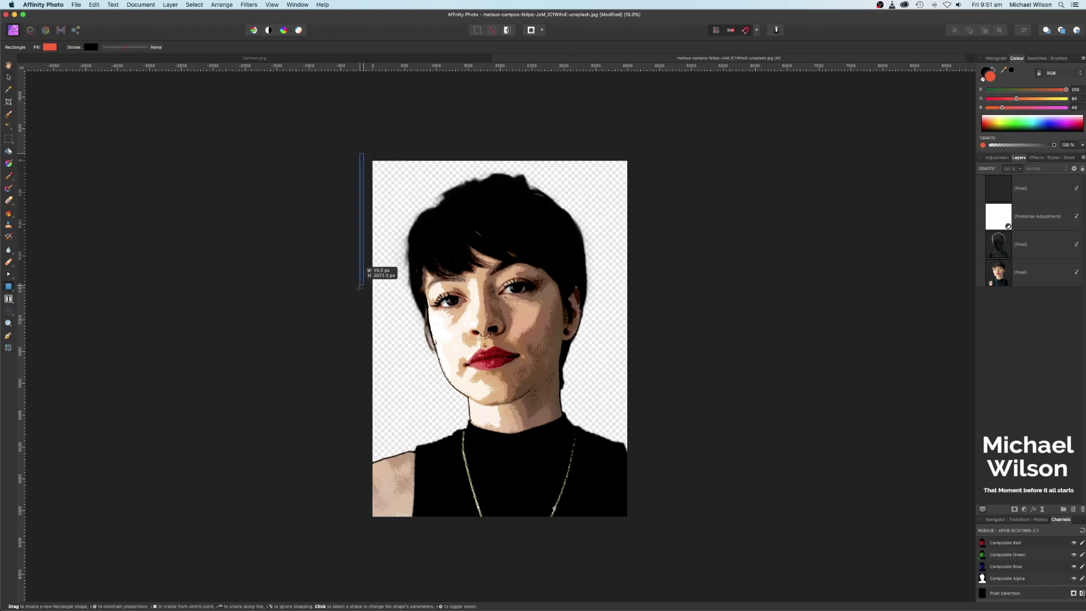
mouse_move(360, 287)
mouse_down()
mouse_move(588, 526)
mouse_move(633, 527)
mouse_up()
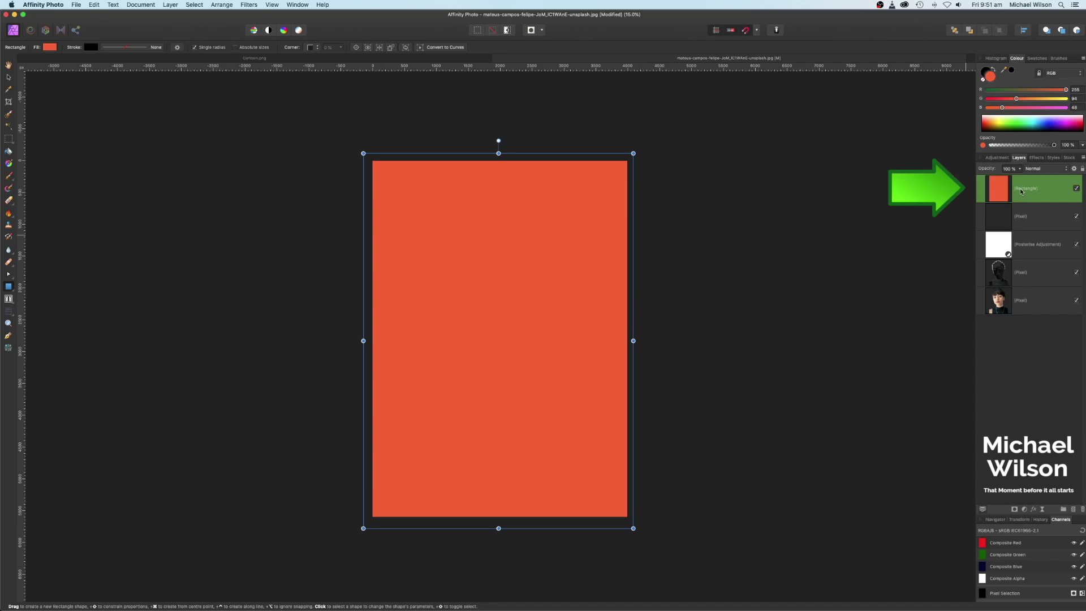
Step: Move the Rectangle layer to the bottom so it sits behind the portrait
drag(1024, 188, 1020, 285)
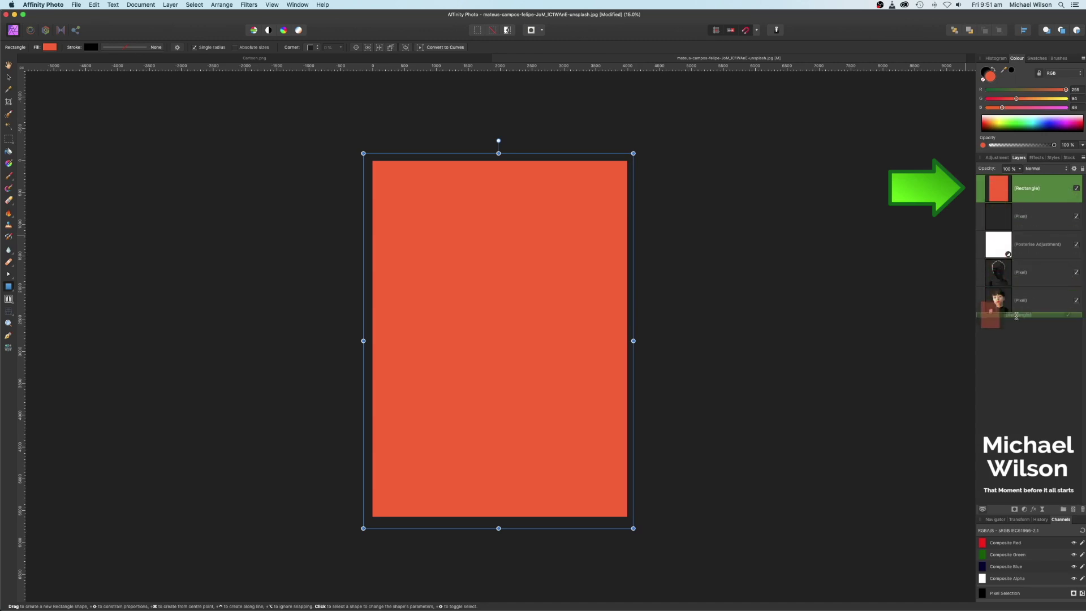
drag(1021, 286, 1019, 316)
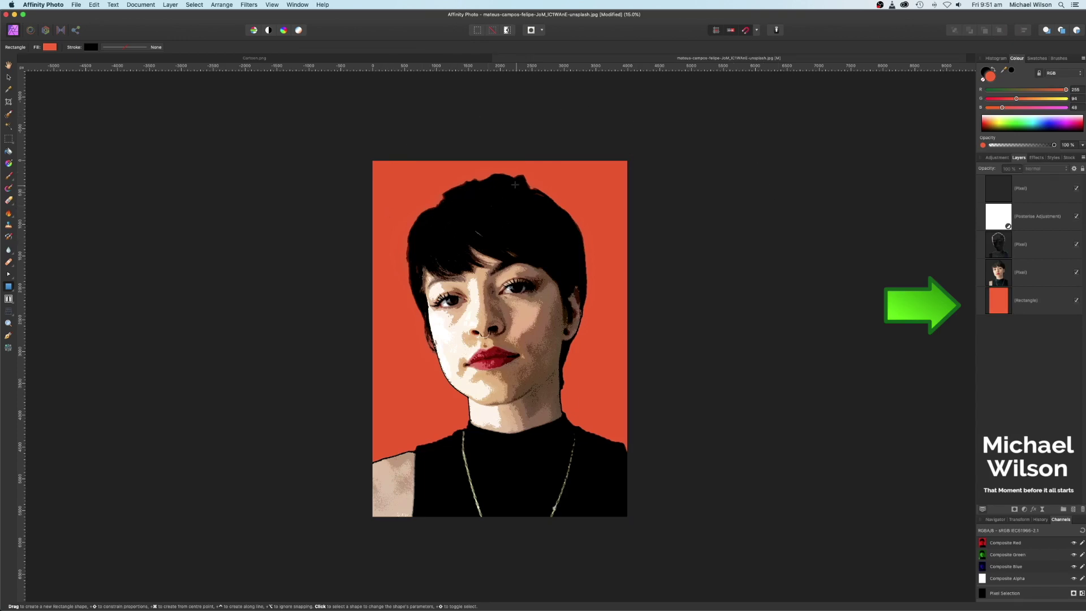
Step: Try green, cyan and magenta fills on the rectangle, settle on bright orange, and deselect
click(1040, 304)
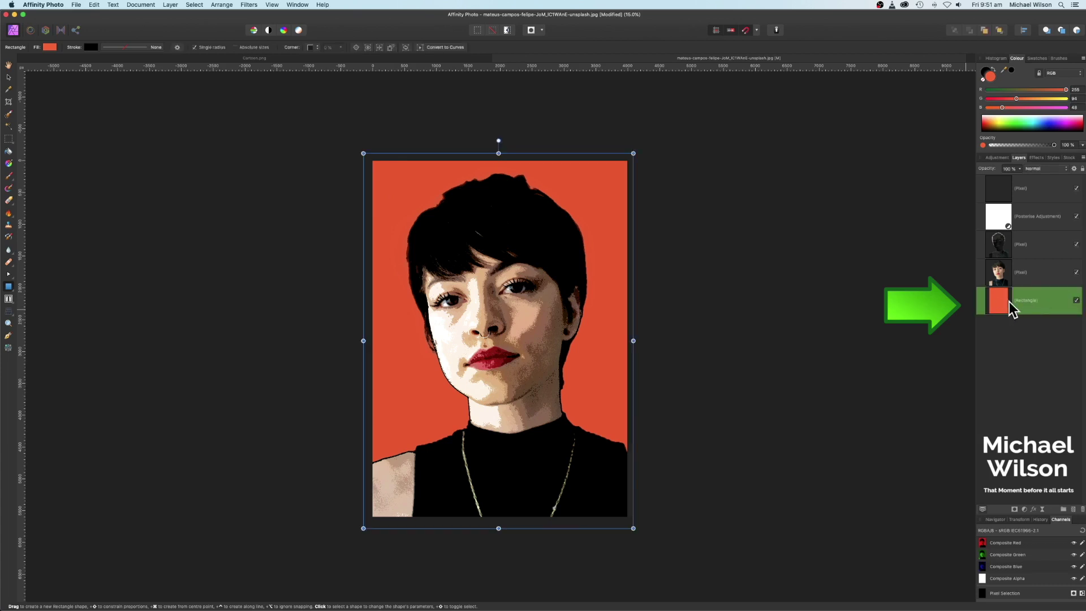
click(1018, 123)
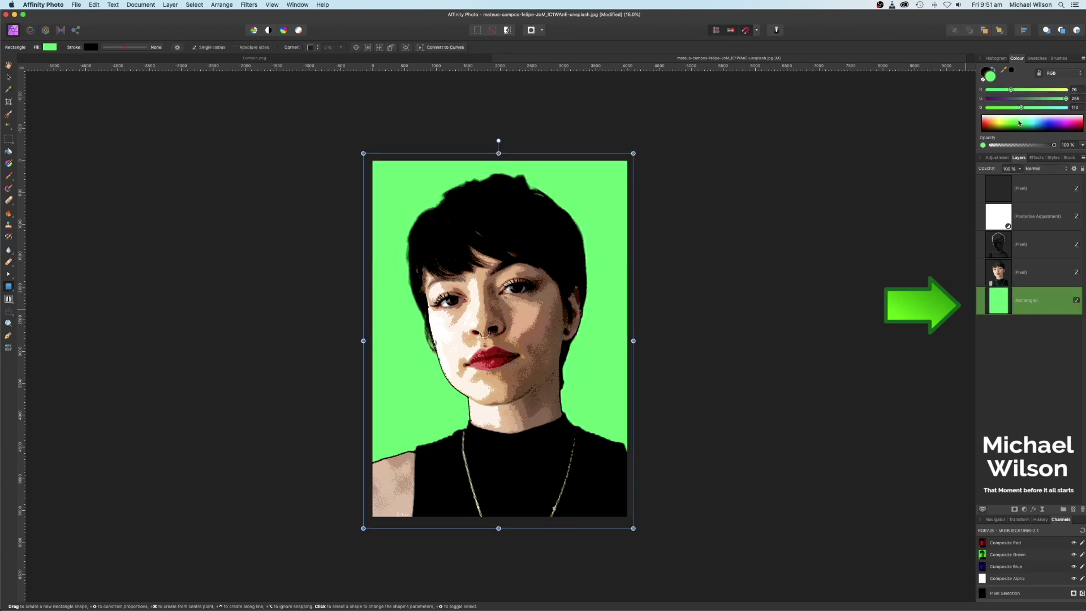
click(1004, 125)
click(1031, 125)
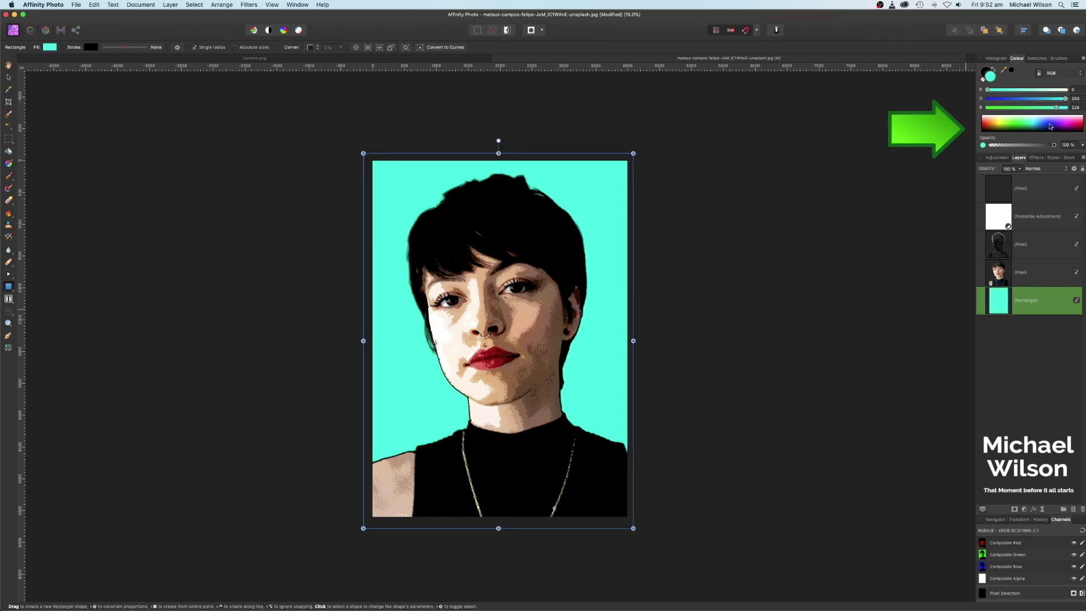
click(1078, 126)
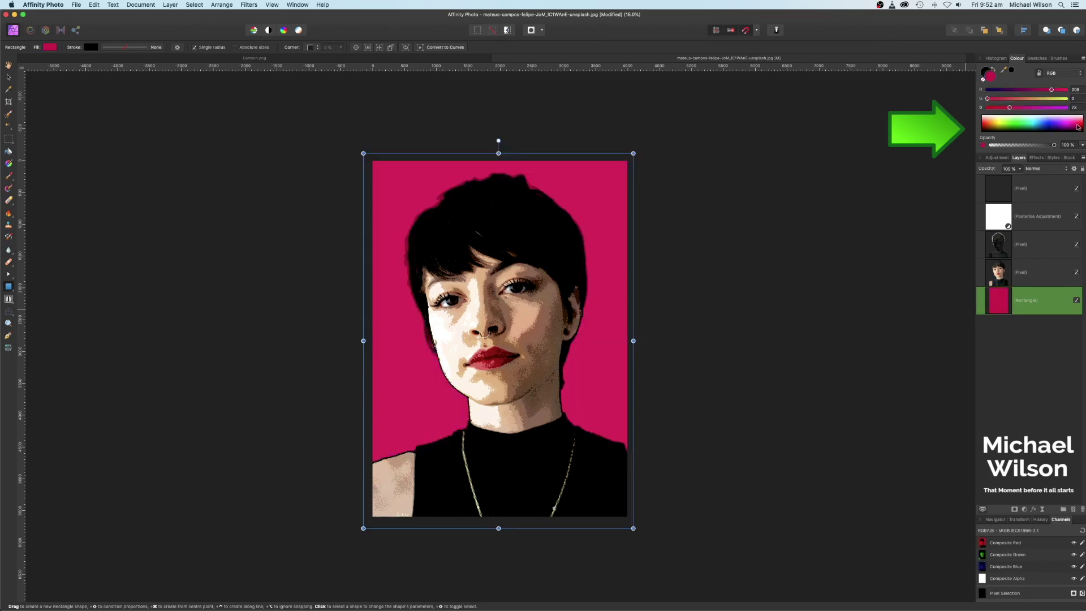
drag(1077, 126, 989, 126)
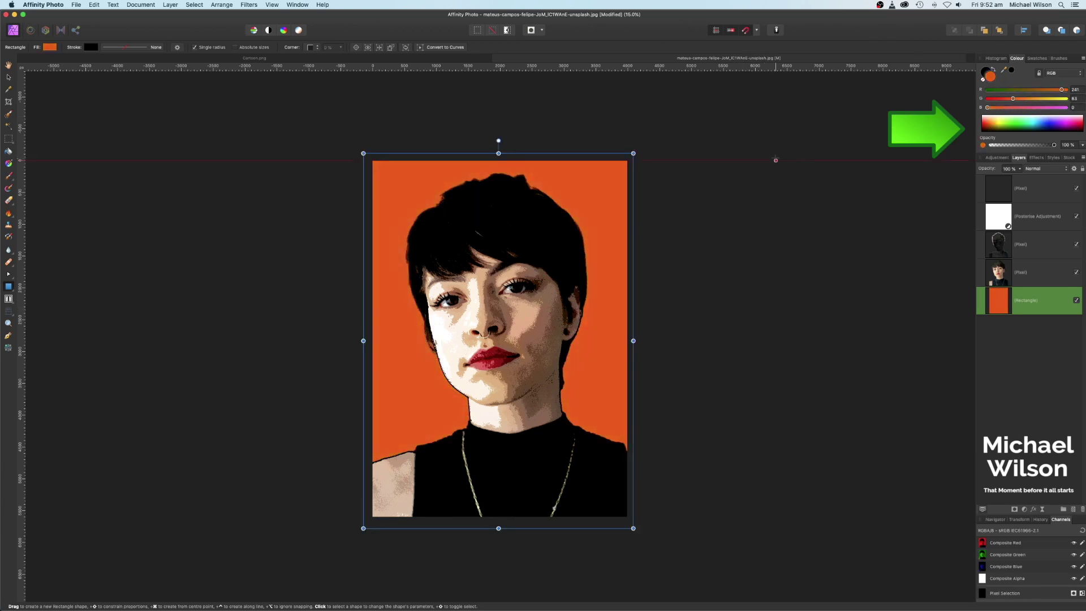
click(775, 160)
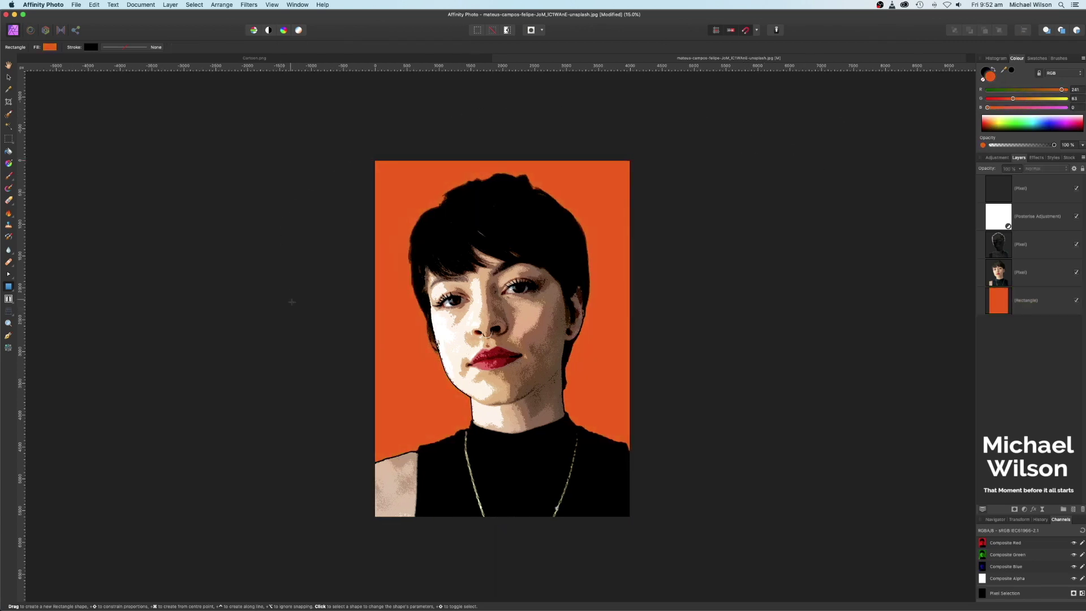
Step: Select the Posterise layer, set a small black Paint Brush and zoom in on the face to paint its mask
click(1046, 219)
click(995, 69)
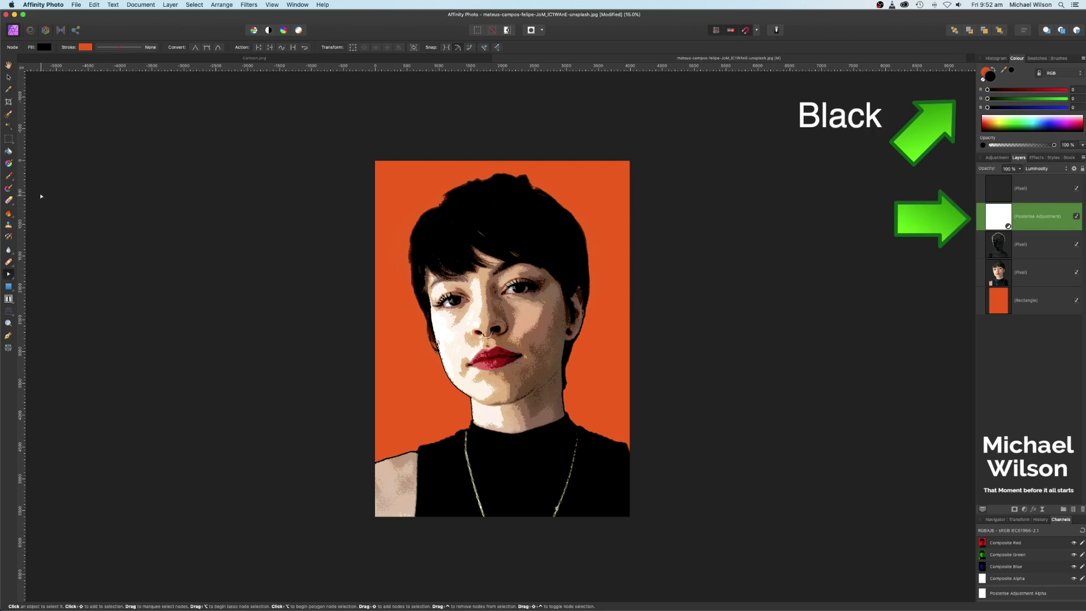
click(9, 177)
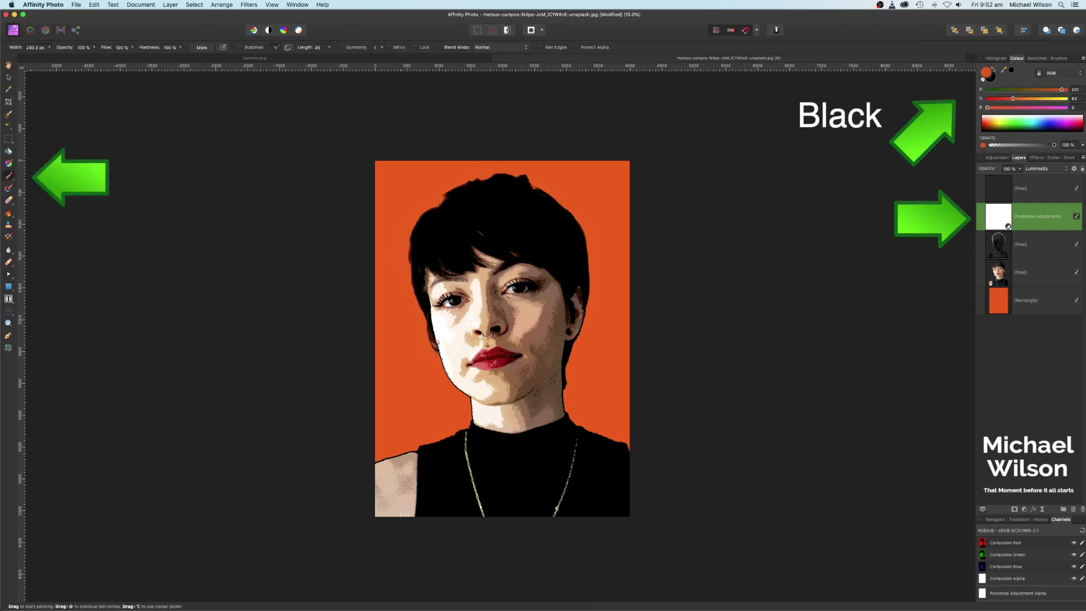
click(990, 74)
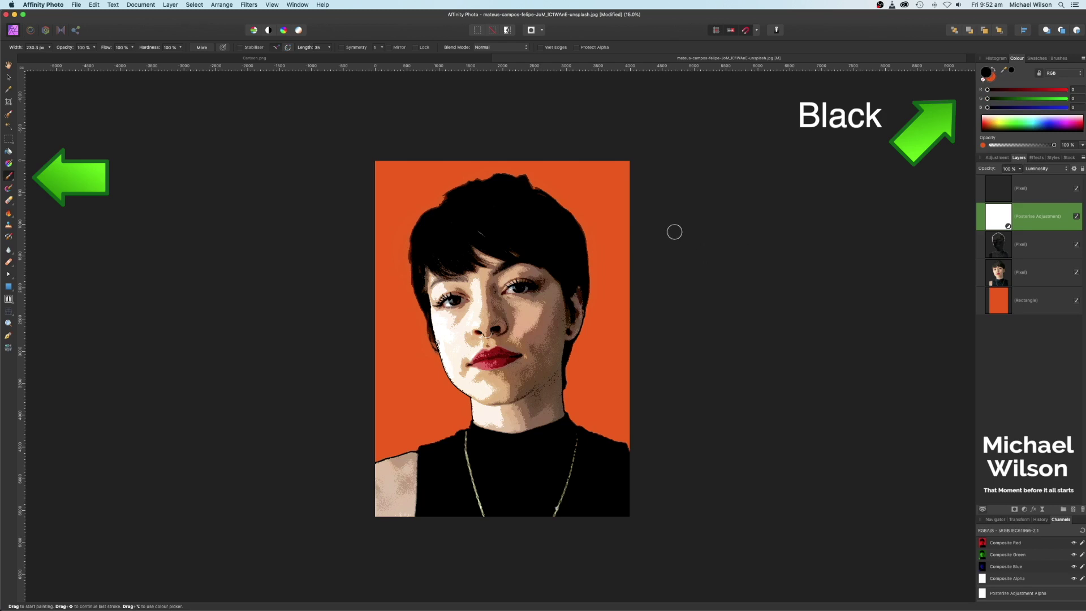
key(super+equal)
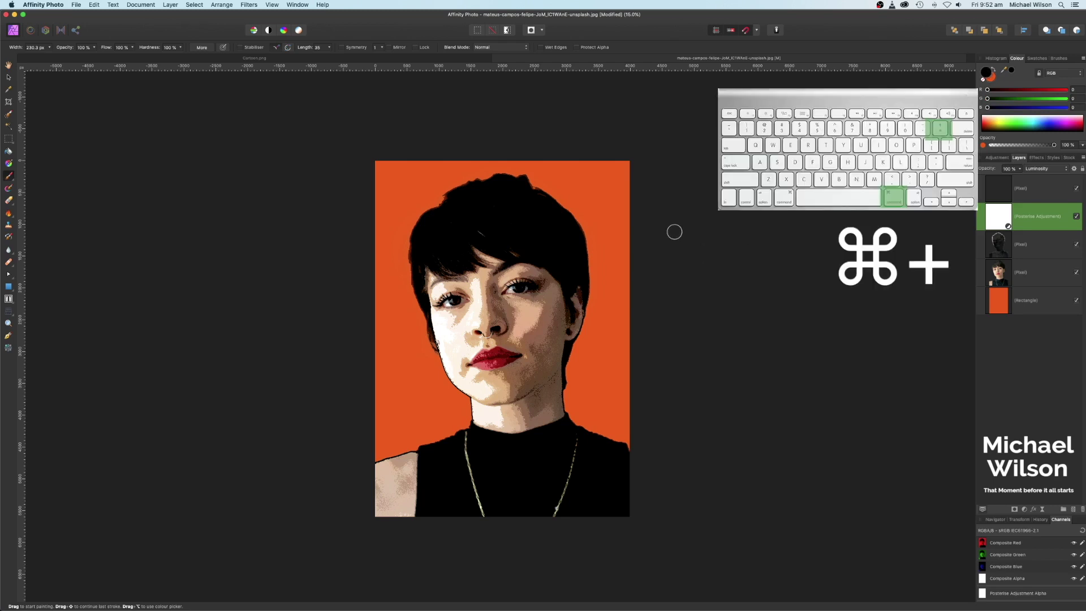
key(super+equal)
key(super+equal)
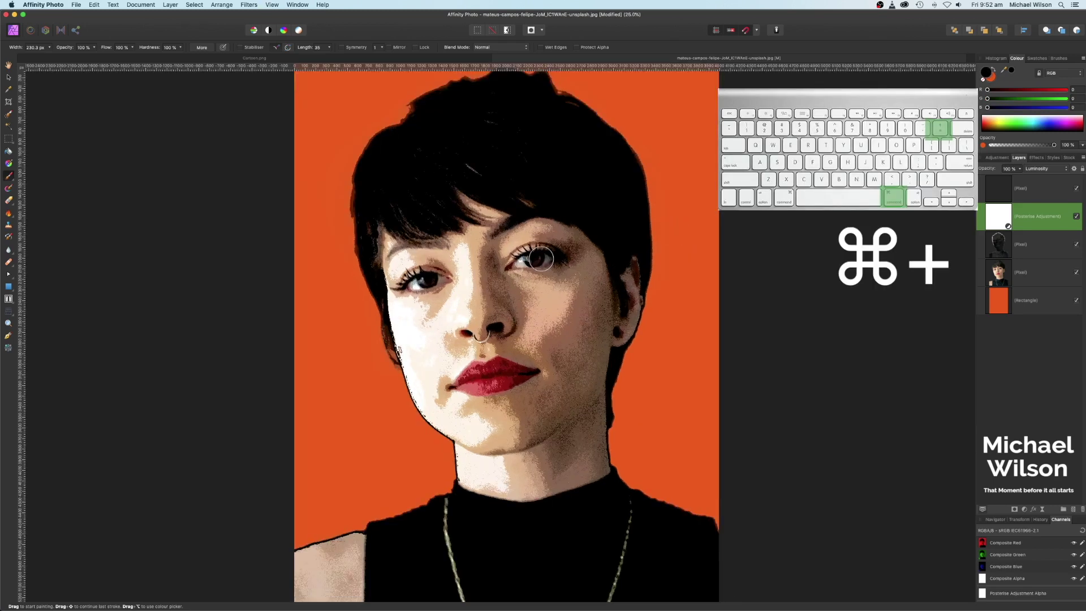
key(bracketleft)
key(bracketleft)
key(bracketleft)
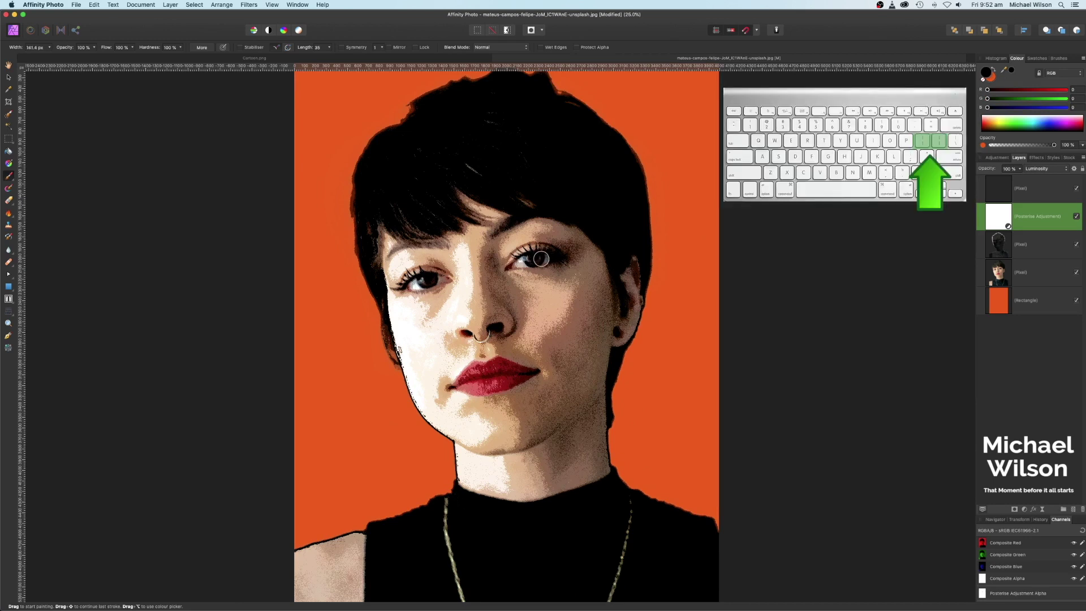
scroll(541, 259, right, 2)
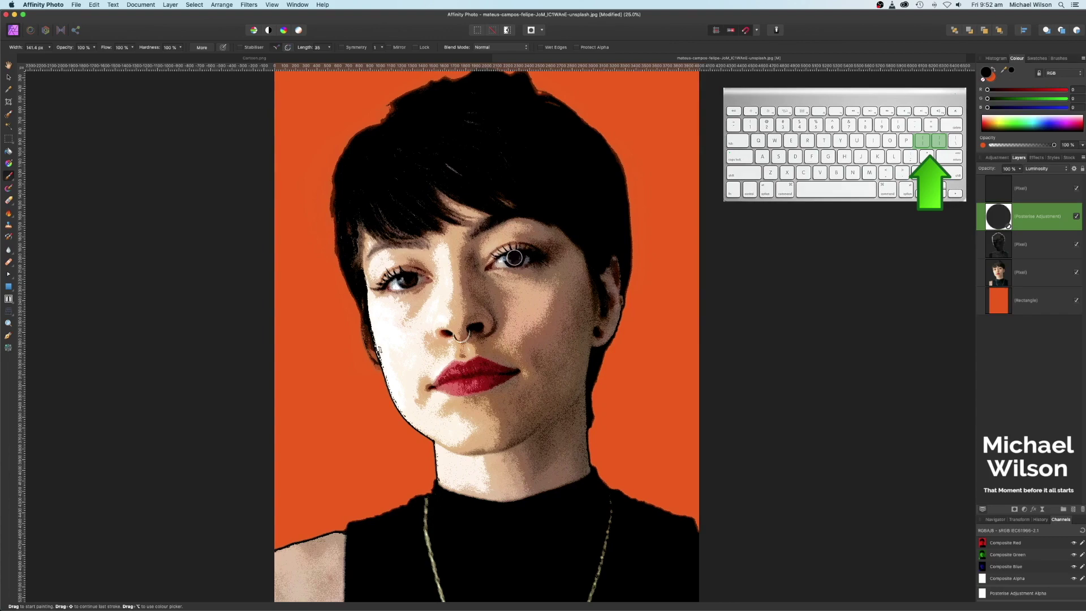